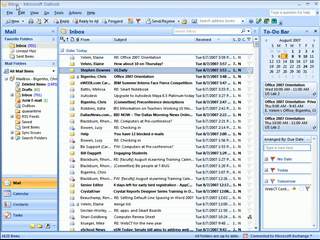
# Step through Outlook's menu command categories using Alt and the arrow keys.
pyautogui.press('alt')
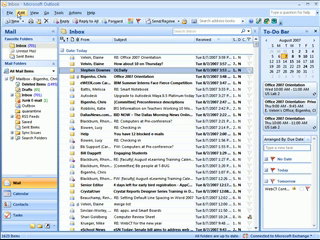
pyautogui.press('Right')
pyautogui.press('Right')
pyautogui.press('Right')
pyautogui.press('Right')
pyautogui.press('Right')
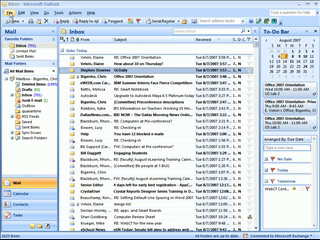
pyautogui.press('Right')
pyautogui.press('Right')
pyautogui.press('Right')
pyautogui.press('Right')
pyautogui.press('Right')
pyautogui.press('Right')
pyautogui.press('Left')
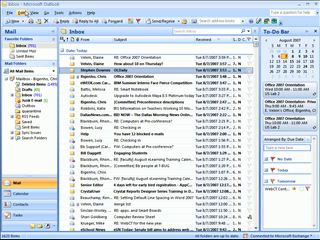
pyautogui.press('Right')
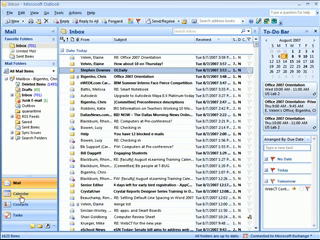
# Visit the calendar, collapse and restore the Navigation Pane shortcuts, then return to the Inbox.
pyautogui.click(17, 195)
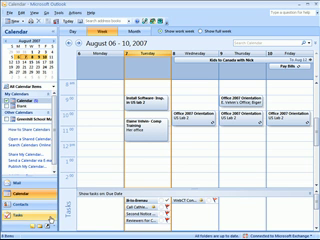
pyautogui.moveTo(28, 177); pyautogui.dragTo(28, 209)
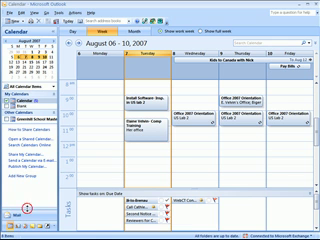
pyautogui.moveTo(28, 208)
pyautogui.mouseDown()
pyautogui.moveTo(28, 165)
pyautogui.moveTo(30, 221)
pyautogui.mouseUp()
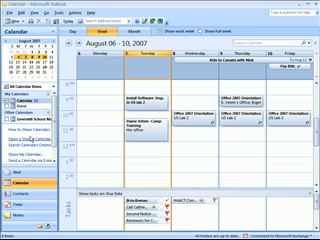
pyautogui.click(8, 175)
pyautogui.click(8, 175)
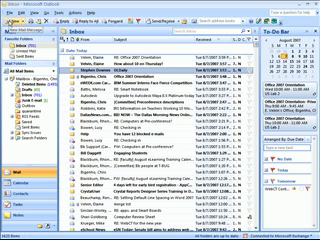
# Open a blank new email message, reposition its window, and close it unsent.
pyautogui.click(13, 22)
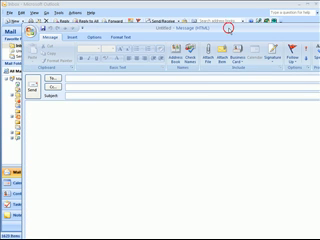
pyautogui.moveTo(228, 27)
pyautogui.mouseDown()
pyautogui.moveTo(210, 19)
pyautogui.moveTo(210, 14)
pyautogui.mouseUp()
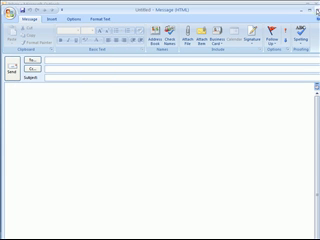
pyautogui.press('Escape')
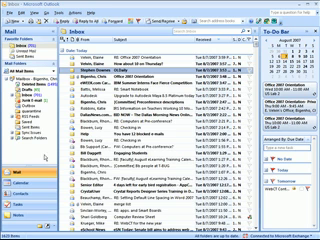
# Show the personal calendar for August 6, 2007, checking the August month view and returning to Day.
pyautogui.click(35, 183)
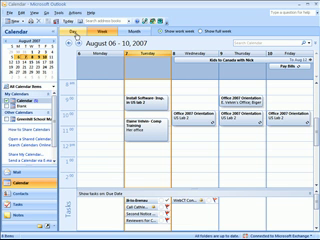
pyautogui.click(75, 31)
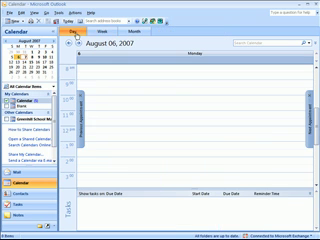
pyautogui.click(134, 31)
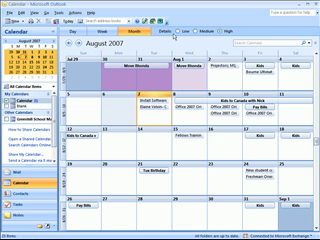
pyautogui.click(75, 31)
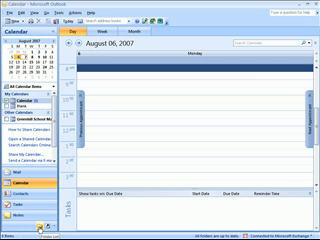
# In the Folder List, expand Public Folders > All Public Folders > All School and open Greenhill School Master Calendar.
pyautogui.click(39, 228)
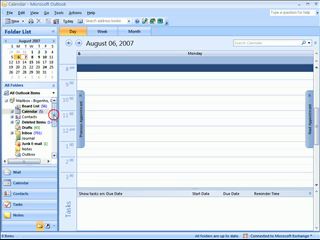
pyautogui.moveTo(54, 118); pyautogui.dragTo(54, 140)
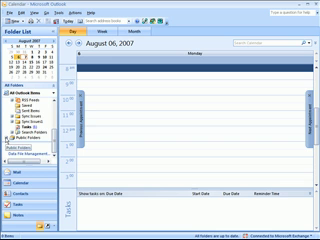
pyautogui.click(8, 138)
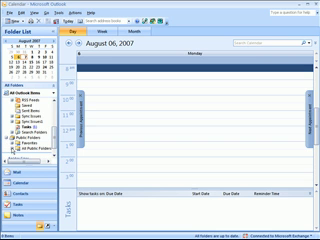
pyautogui.click(16, 148)
pyautogui.moveTo(55, 113)
pyautogui.mouseDown()
pyautogui.moveTo(55, 124)
pyautogui.moveTo(54, 120)
pyautogui.mouseUp()
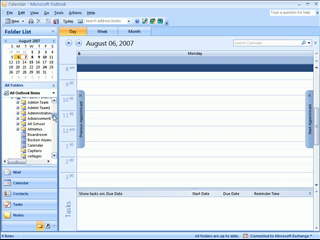
pyautogui.click(17, 124)
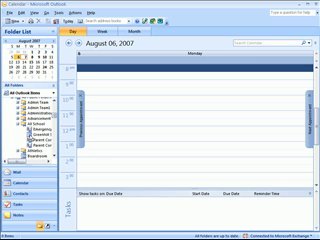
pyautogui.click(30, 134)
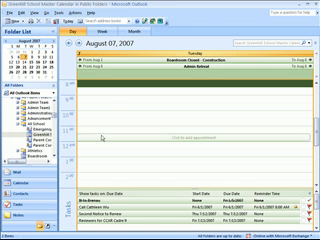
# View the Greenhill calendar by week, month, then day, and switch back to the personal Calendar.
pyautogui.click(103, 31)
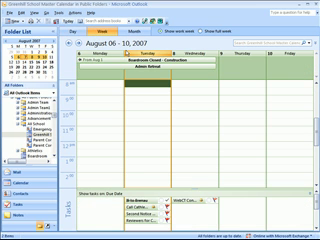
pyautogui.click(133, 31)
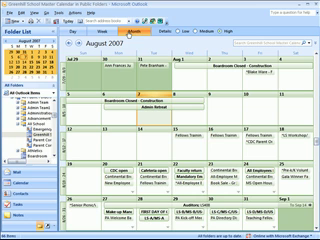
pyautogui.click(74, 33)
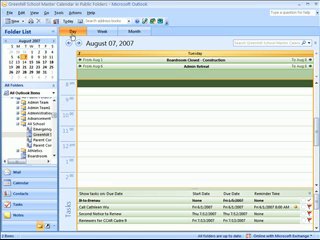
pyautogui.click(20, 183)
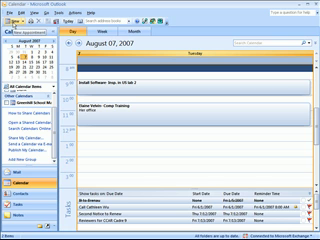
pyautogui.click(14, 21)
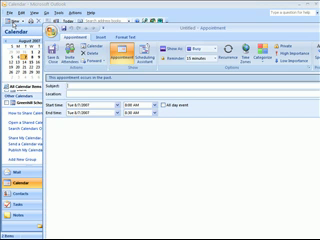
pyautogui.moveTo(120, 30)
pyautogui.mouseDown()
pyautogui.moveTo(77, 12)
pyautogui.moveTo(78, 8)
pyautogui.mouseUp()
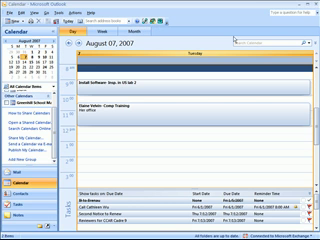
# Switch to the Inbox and select today's message group, with the To-Do Bar showing.
pyautogui.click(31, 176)
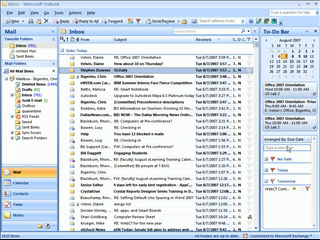
pyautogui.click(72, 48)
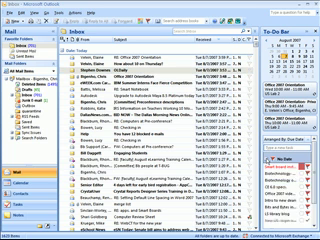